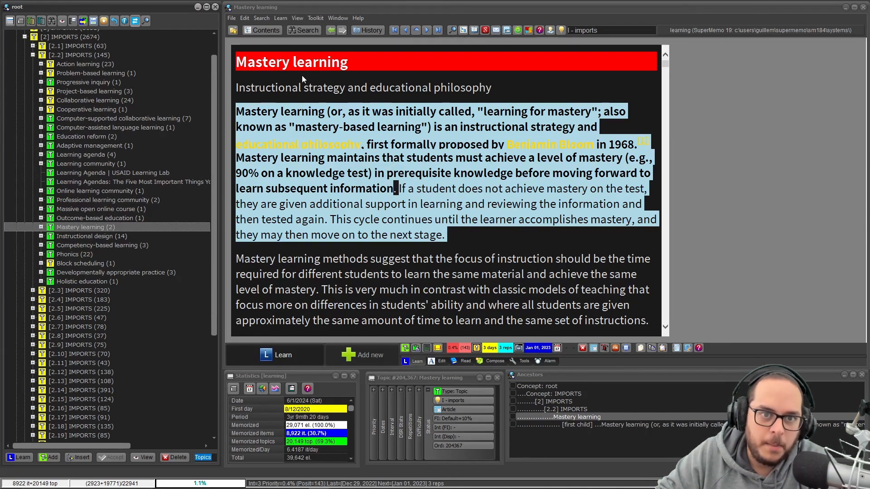
Examine the Mastery learning article from its introduction through the Related terms section.
{"action": "left_click", "coordinate": [492, 117]}
{"action": "scroll", "coordinate": [396, 163], "scroll_direction": "down", "scroll_amount": 15}
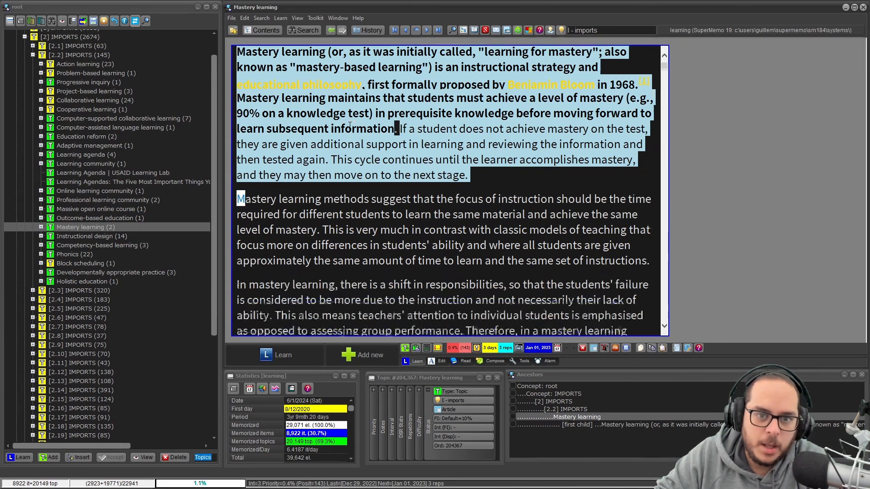
{"action": "scroll", "coordinate": [396, 164], "scroll_direction": "up", "scroll_amount": 5}
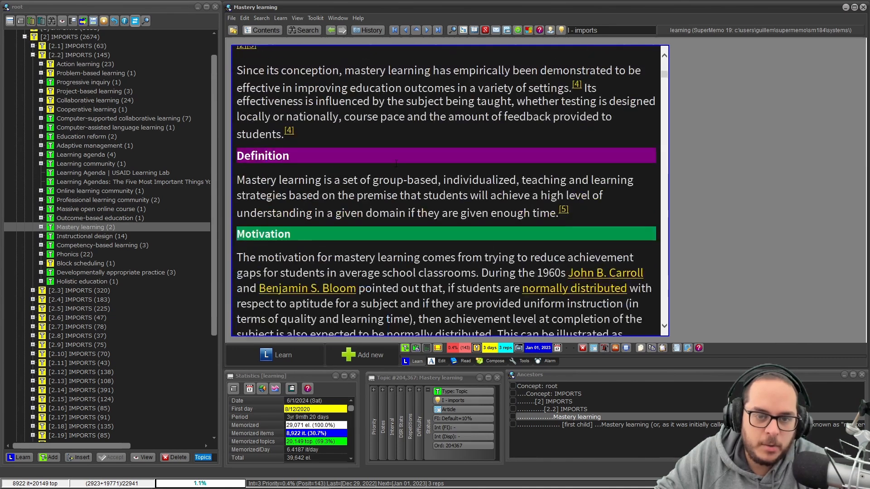
{"action": "scroll", "coordinate": [366, 165], "scroll_direction": "down", "scroll_amount": 6}
{"action": "left_click", "coordinate": [312, 157]}
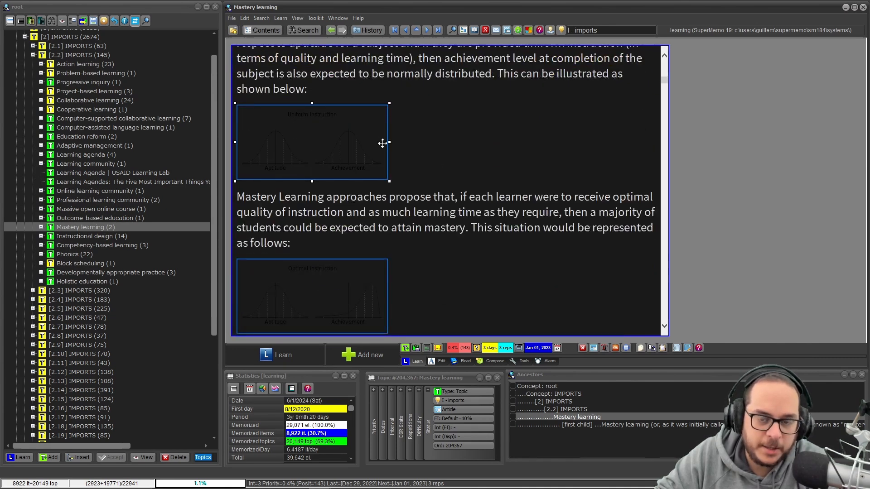
{"action": "scroll", "coordinate": [507, 143], "scroll_direction": "down", "scroll_amount": 6}
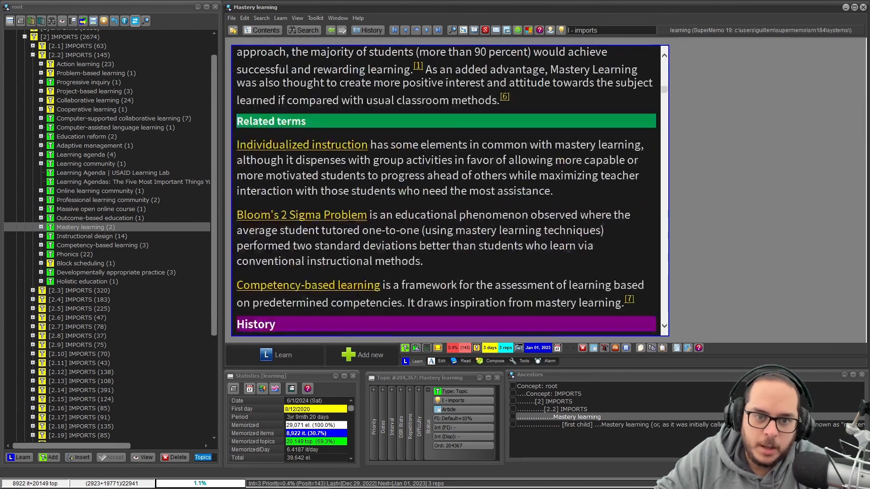
{"action": "left_click", "coordinate": [84, 233]}
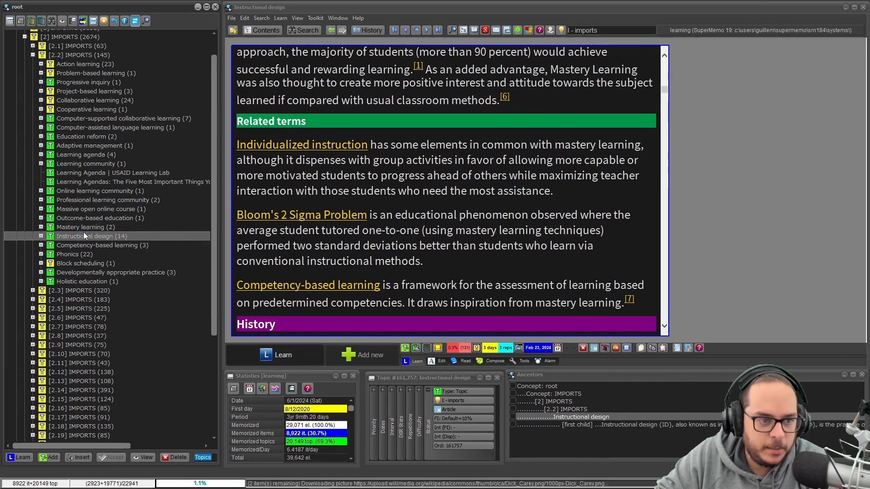
{"action": "left_click", "coordinate": [46, 228]}
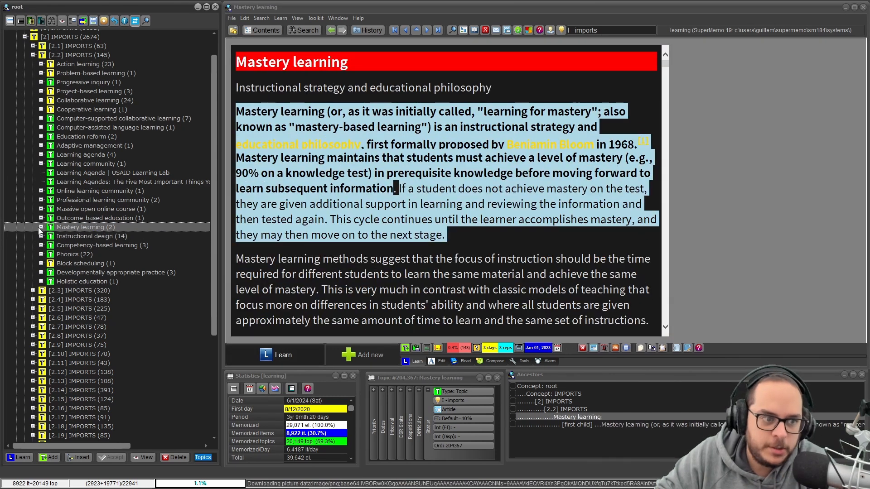
Delete the first extract under Mastery learning and mark the parent article as done to clear its contents.
{"action": "left_click", "coordinate": [40, 228]}
{"action": "left_click", "coordinate": [82, 235]}
{"action": "left_click", "coordinate": [82, 232]}
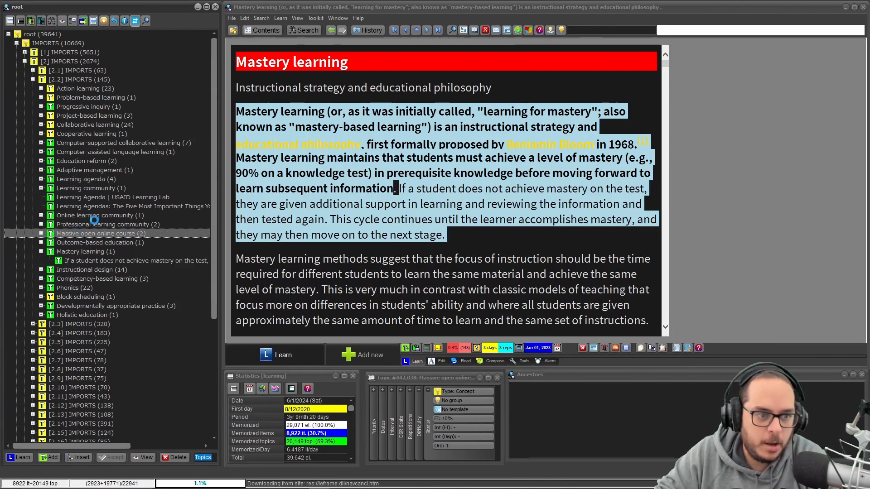
{"action": "left_click", "coordinate": [78, 248]}
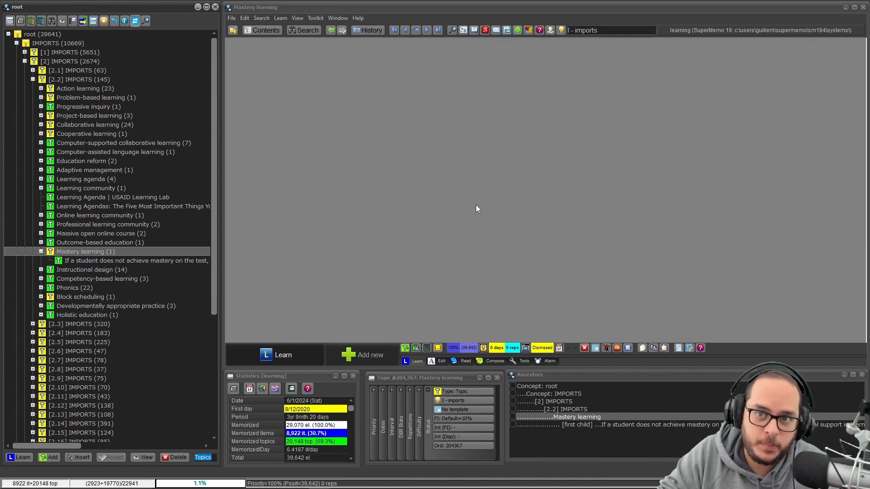
Check the passage in the remaining extract under Mastery learning, and return to the parent element.
{"action": "left_click", "coordinate": [176, 260]}
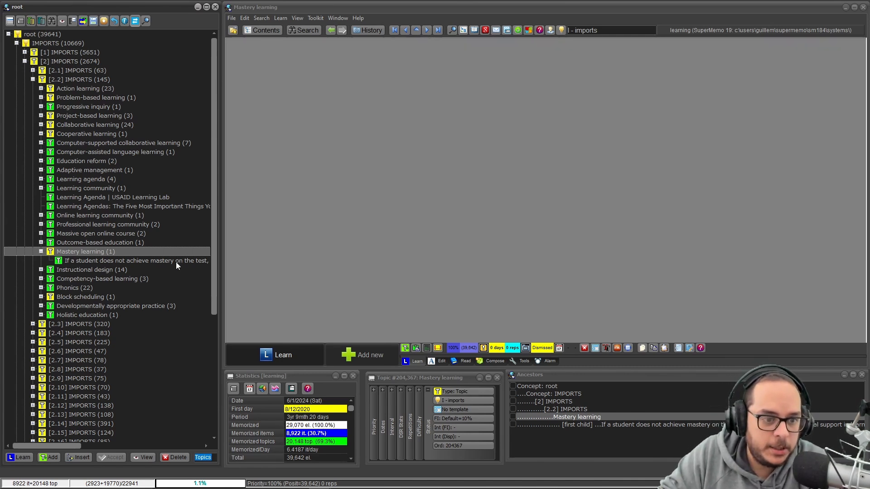
{"action": "left_click", "coordinate": [411, 76]}
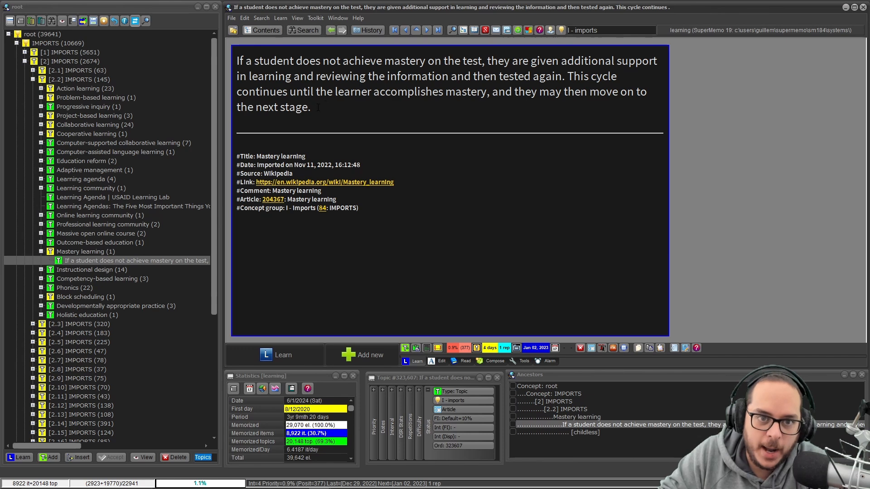
{"action": "left_click_drag", "start_coordinate": [317, 107], "coordinate": [237, 59]}
{"action": "left_click", "coordinate": [91, 254]}
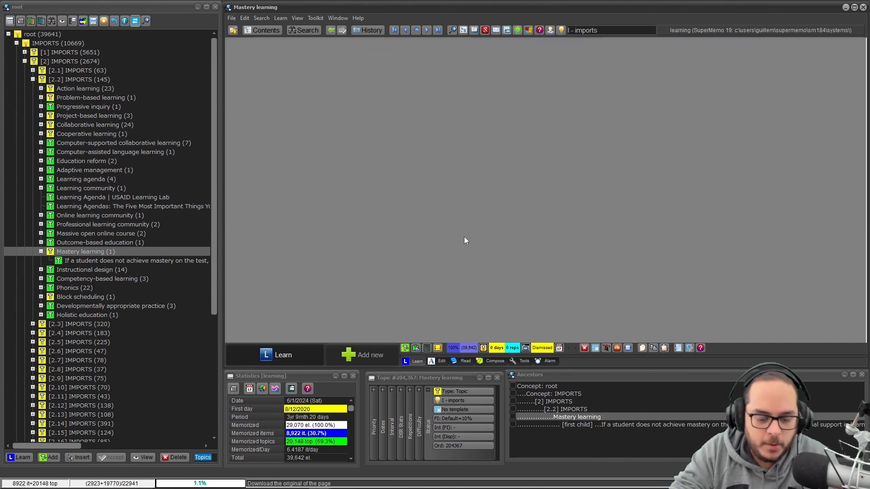
Check the component order of the emptied Mastery learning element and apply the Article template to it.
{"action": "key", "text": "alt+o"}
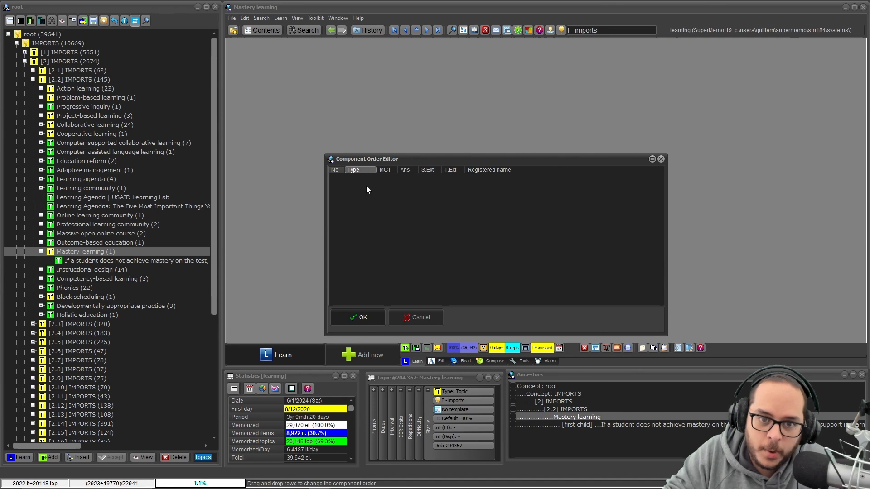
{"action": "key", "text": "Escape"}
{"action": "key", "text": "ctrl+shift+m"}
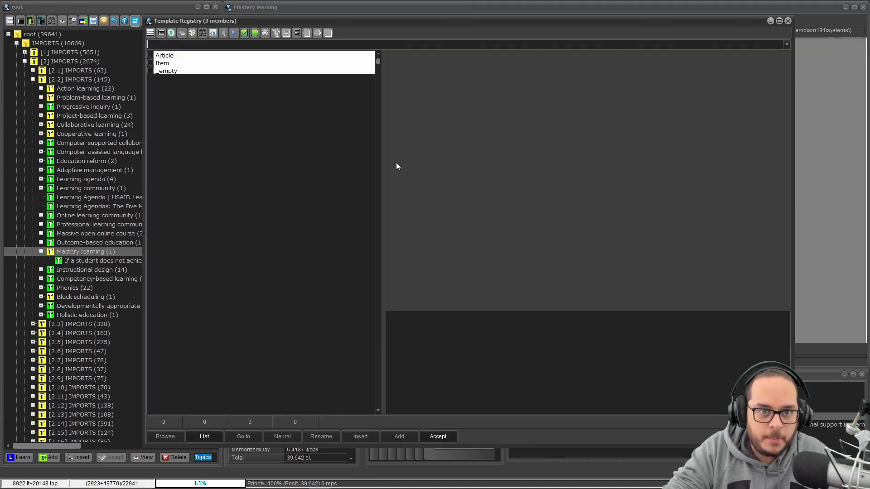
{"action": "key", "text": "Down"}
{"action": "key", "text": "Return"}
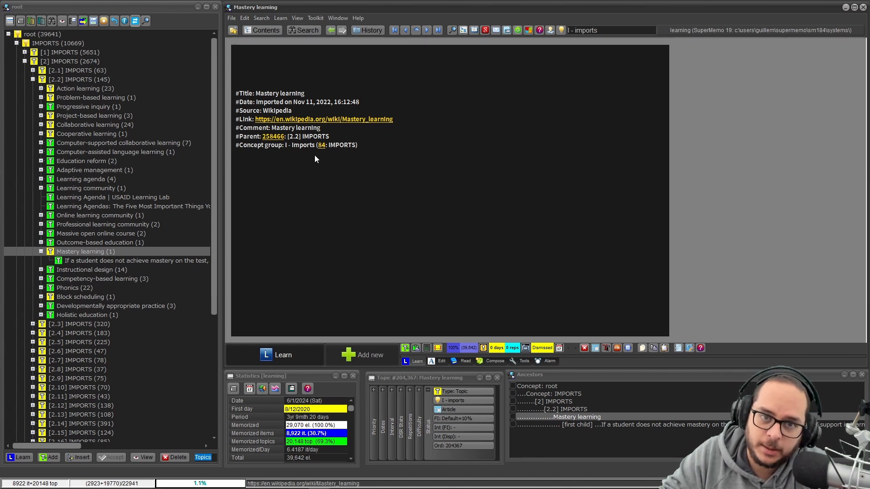
Compare the blank text area of Mastery learning with the content of its child extract.
{"action": "left_click", "coordinate": [261, 64]}
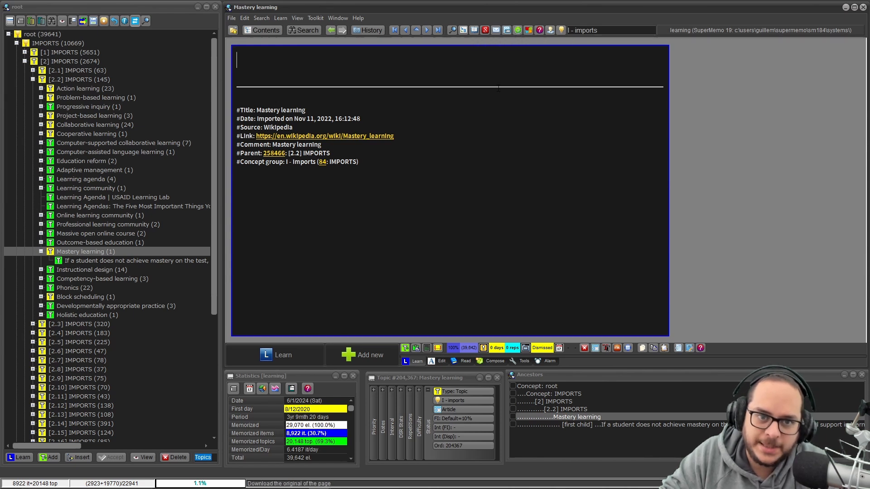
{"action": "key", "text": "alt+Page_Down"}
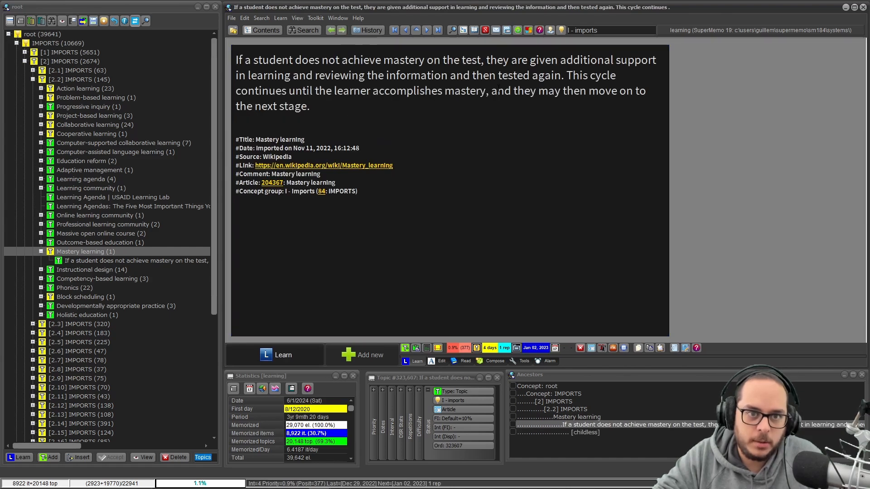
{"action": "key", "text": "alt+Left"}
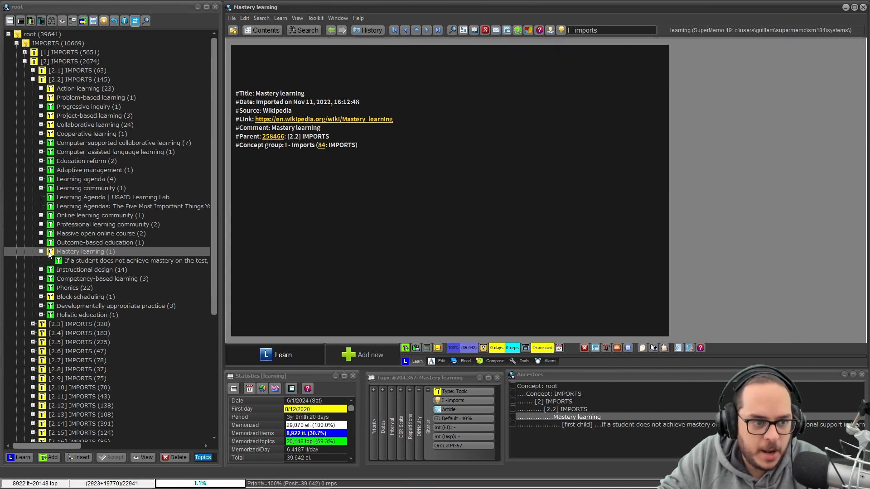
Put the dismissed Mastery learning topic back into the learning process with a 4-day interval, due Jun 05, 2024.
{"action": "left_click", "coordinate": [273, 75]}
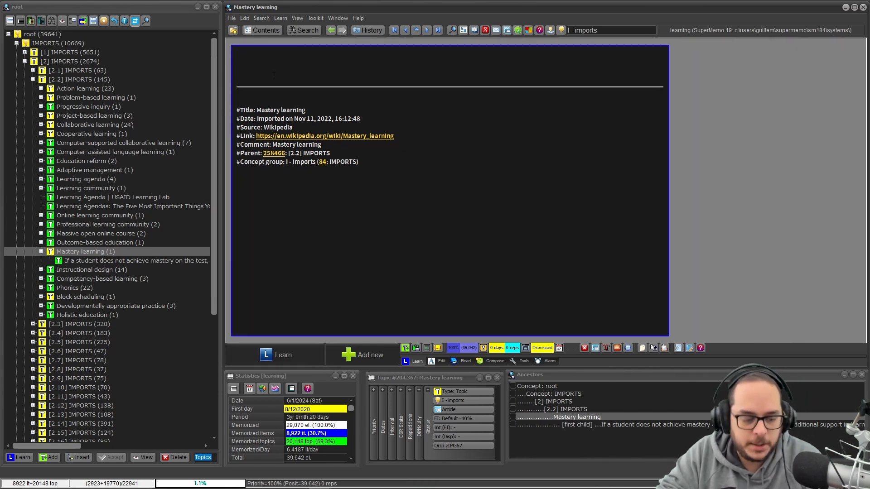
{"action": "key", "text": "ctrl+j"}
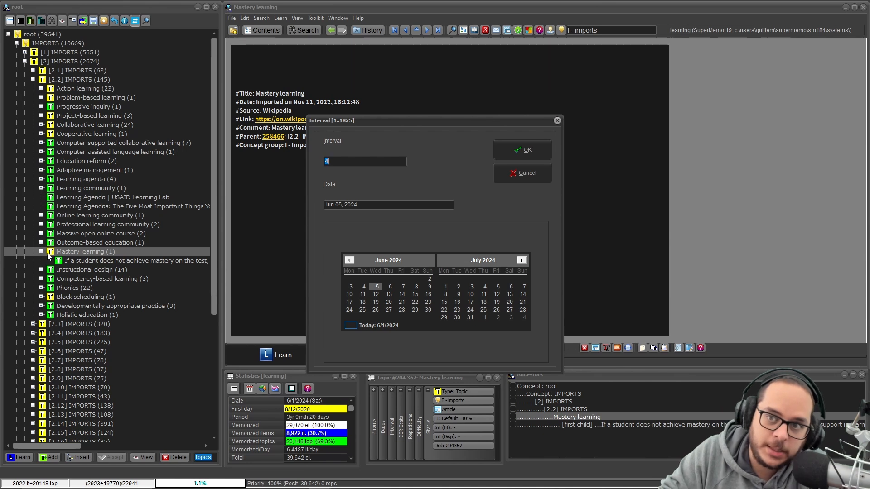
{"action": "key", "text": "Return"}
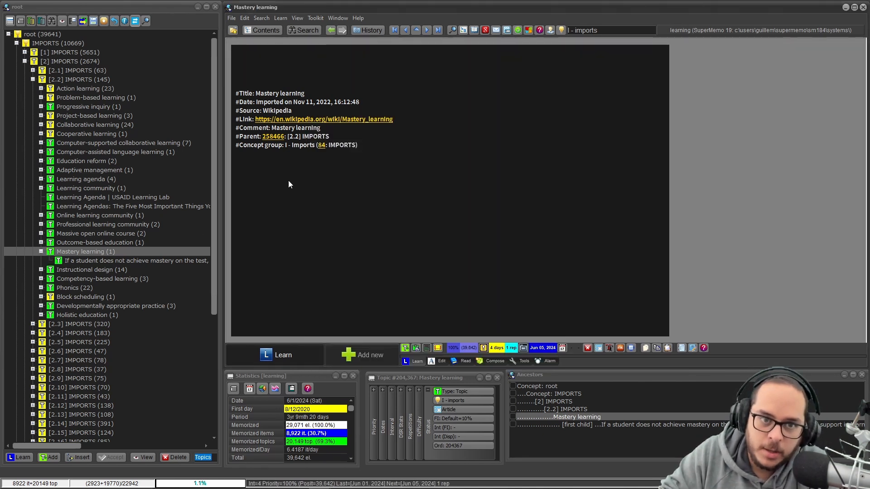
Enter the placeholder lines "sghtnsnsrn" and "aatnatn" in the Mastery learning topic's text area.
{"action": "left_click", "coordinate": [261, 58]}
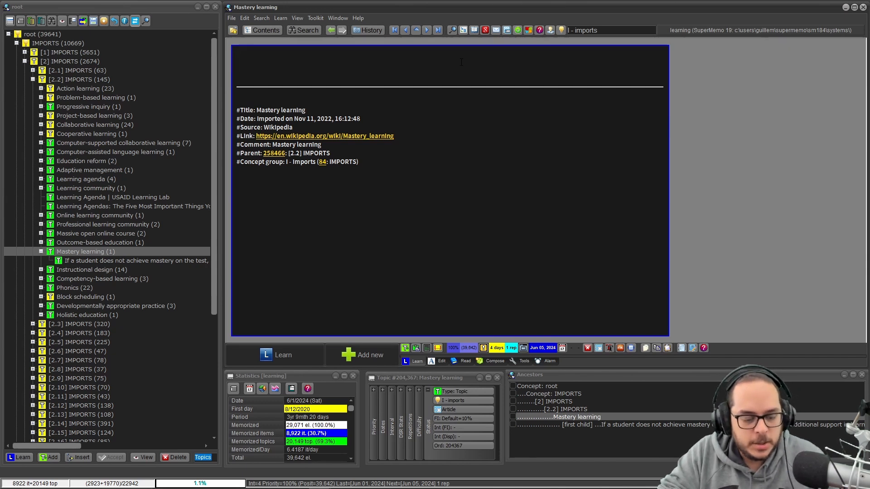
{"action": "type", "text": "sghtnsnsrn"}
{"action": "key", "text": "Return"}
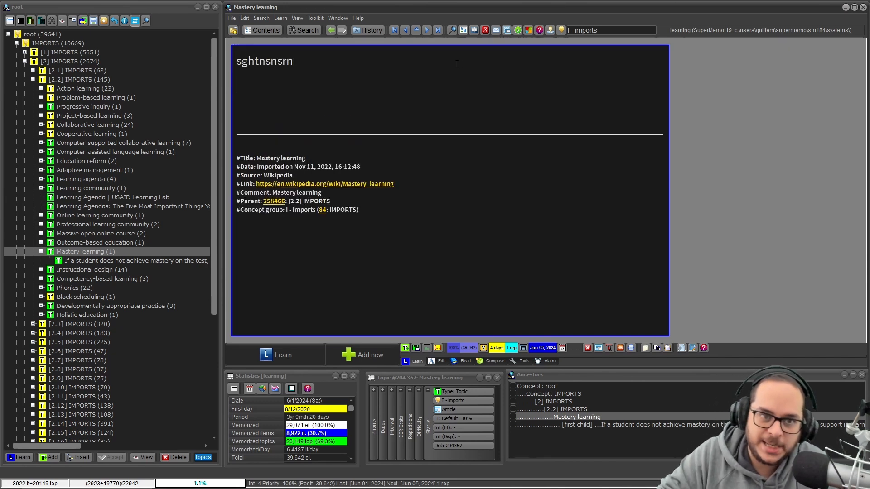
{"action": "type", "text": "aatnatn"}
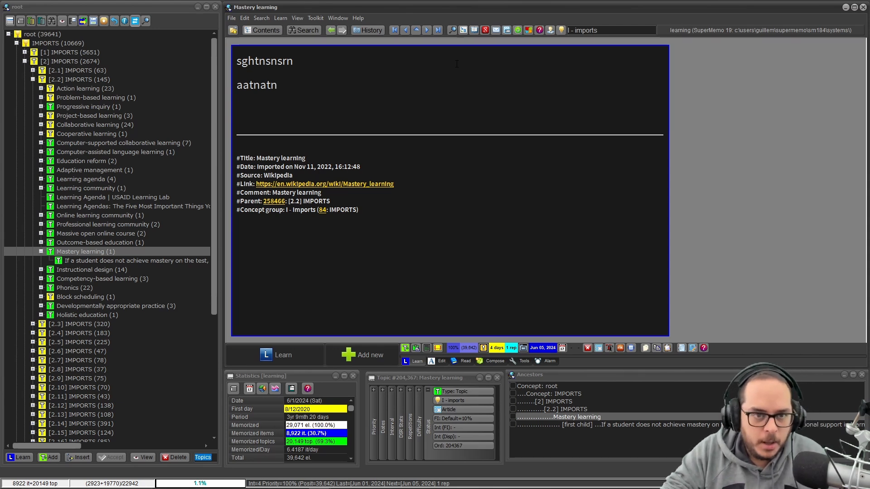
{"action": "key", "text": "Escape"}
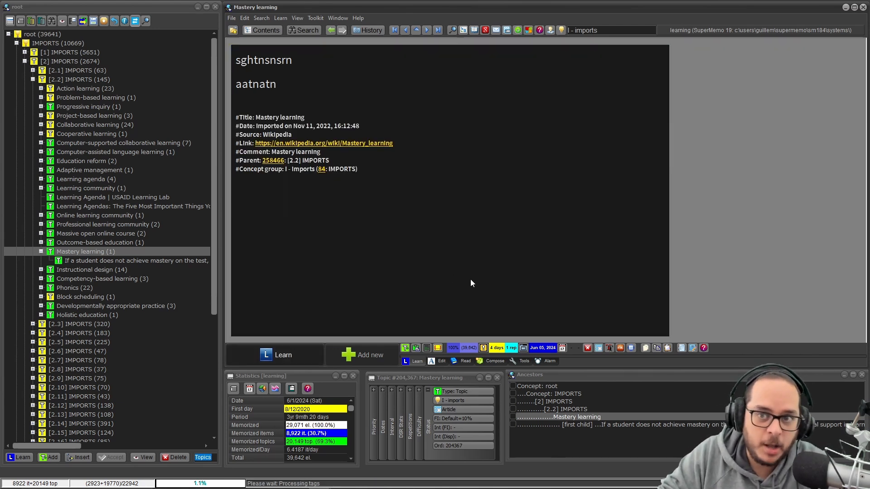
Download the original Wikipedia page into the Mastery learning topic and delete everything before the article's introductory paragraph.
{"action": "left_click", "coordinate": [518, 31]}
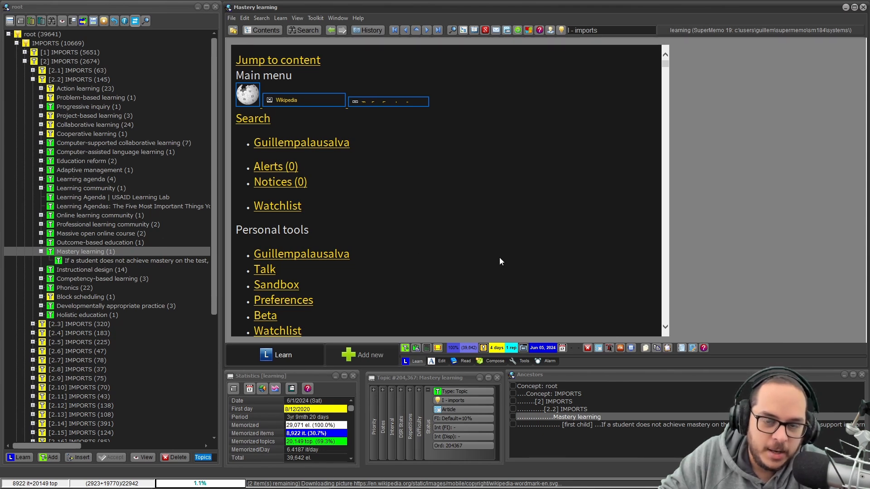
{"action": "left_click", "coordinate": [500, 231]}
{"action": "scroll", "coordinate": [528, 229], "scroll_direction": "down", "scroll_amount": 3}
{"action": "scroll", "coordinate": [528, 228], "scroll_direction": "down", "scroll_amount": 20}
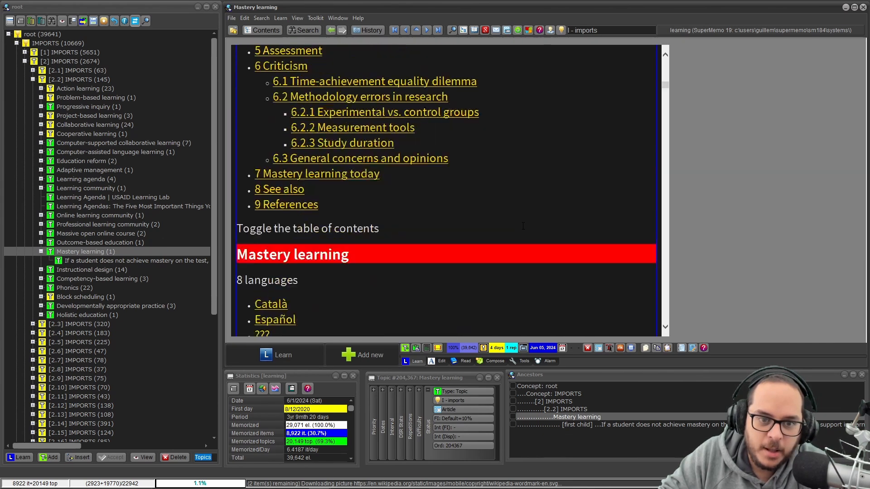
{"action": "scroll", "coordinate": [526, 223], "scroll_direction": "down", "scroll_amount": 8}
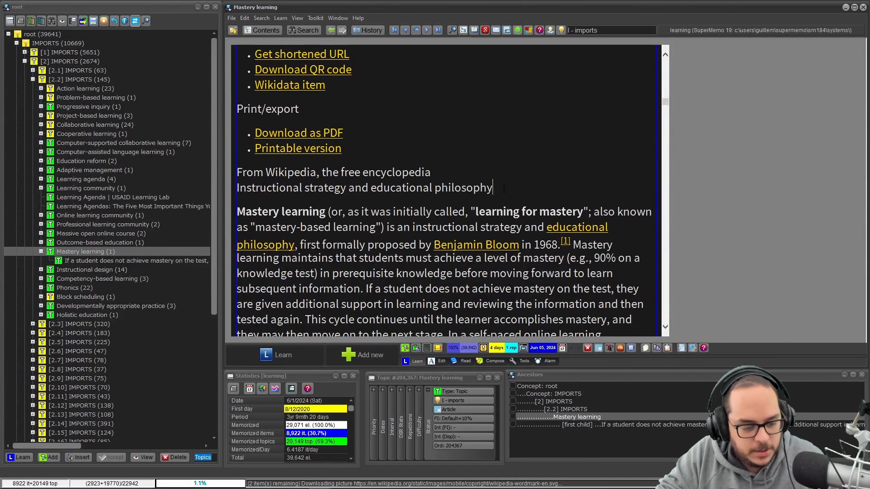
{"action": "key", "text": "alt+backslash"}
{"action": "key", "text": "Return"}
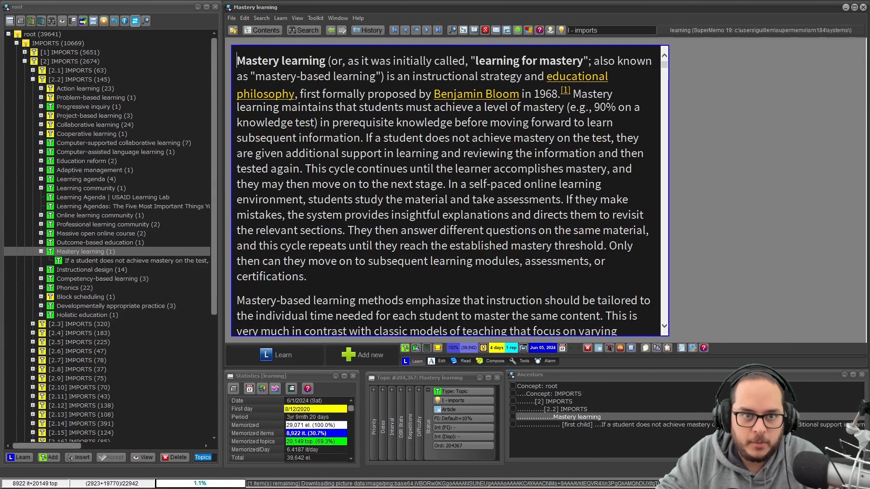
Take the passage from the existing extract and locate it in the reimported Mastery learning article.
{"action": "left_click", "coordinate": [129, 260]}
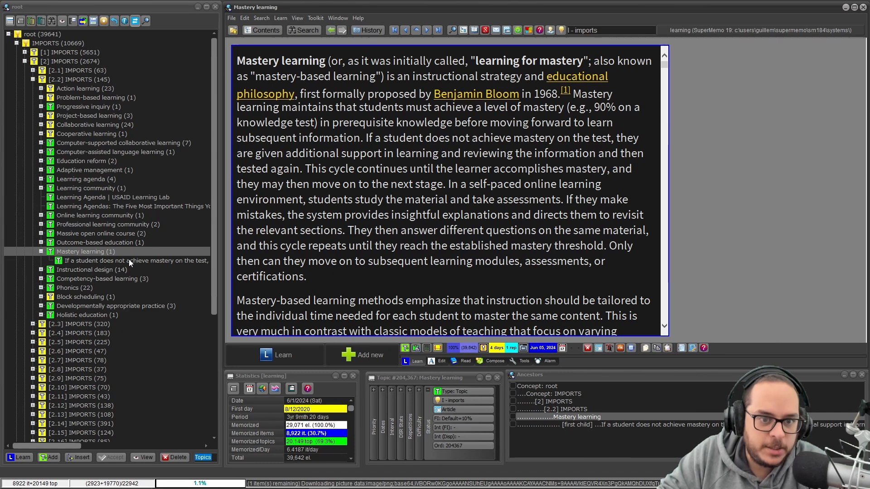
{"action": "left_click", "coordinate": [317, 108]}
{"action": "left_click_drag", "start_coordinate": [312, 108], "coordinate": [235, 61]}
{"action": "left_click", "coordinate": [99, 253]}
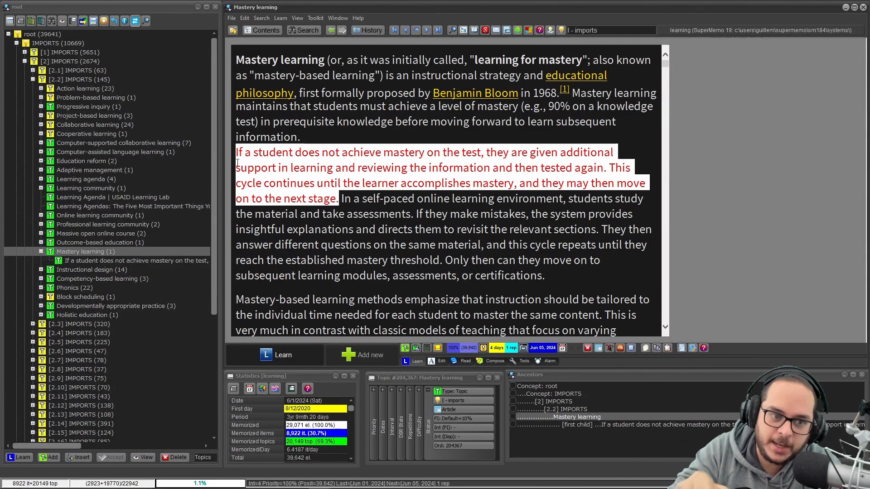
Extract the passage beginning "If a student does not achieve mastery on the test" as a new topic, and view the extracts.
{"action": "left_click", "coordinate": [311, 169]}
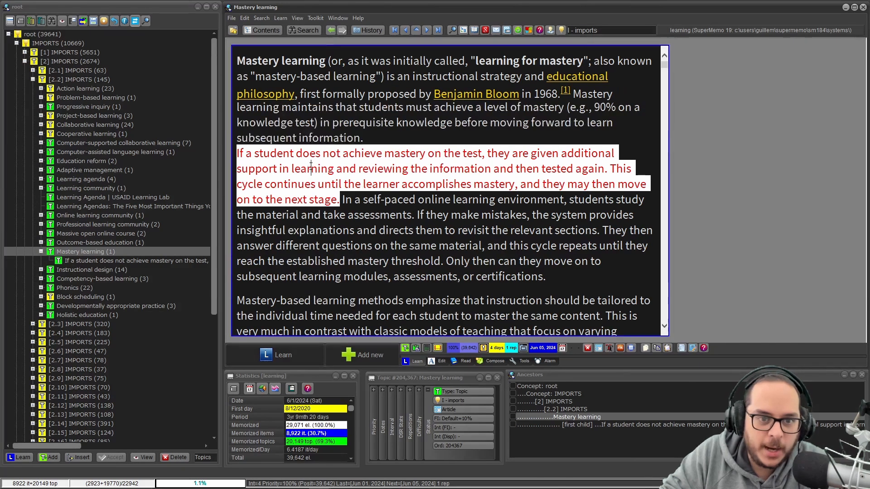
{"action": "left_click_drag", "start_coordinate": [339, 200], "coordinate": [236, 155]}
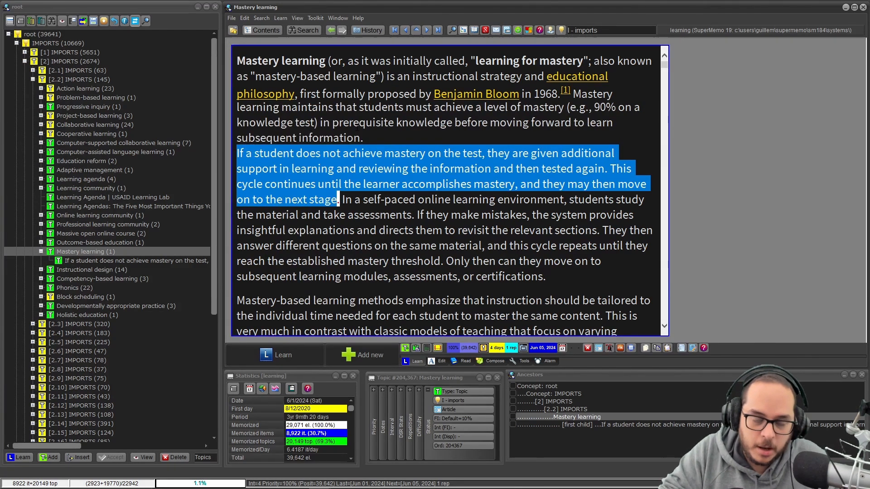
{"action": "key", "text": "alt+x"}
{"action": "left_click_drag", "start_coordinate": [361, 105], "coordinate": [353, 119]}
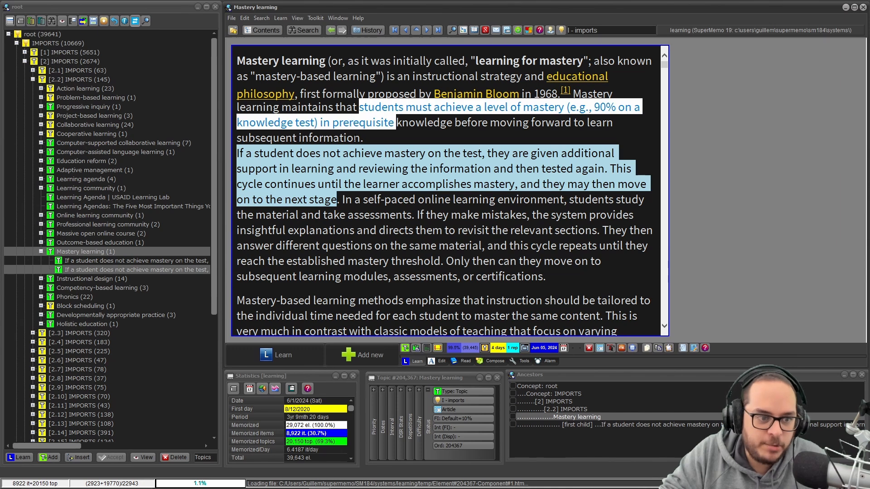
{"action": "left_click", "coordinate": [389, 258]}
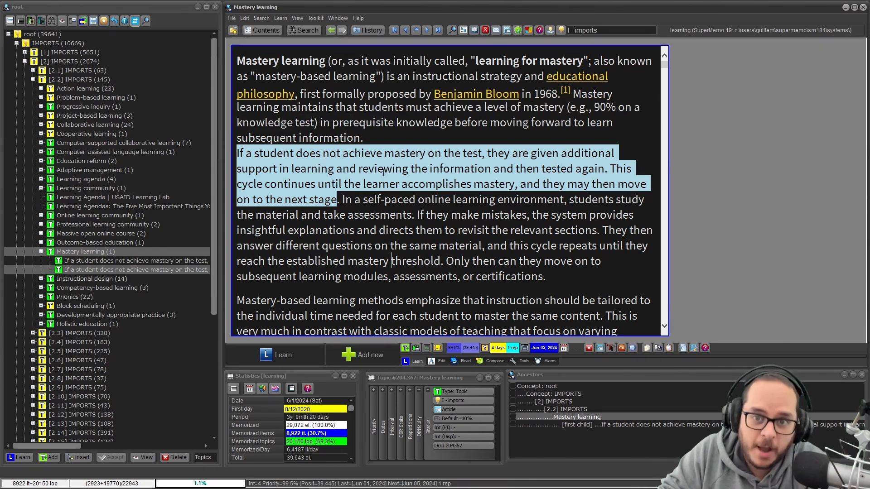
{"action": "left_click", "coordinate": [170, 270]}
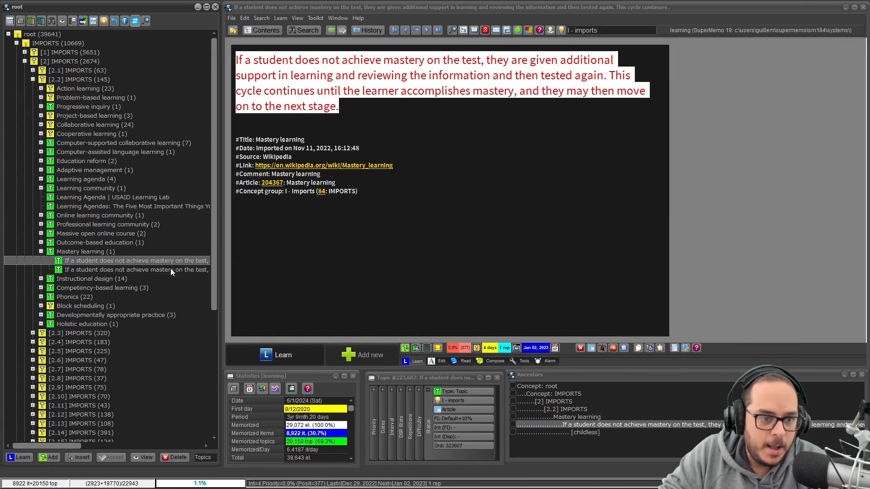
Delete the newly created duplicate extract, the second one beneath the Mastery learning topic, keeping the original extract.
{"action": "key", "text": "Delete"}
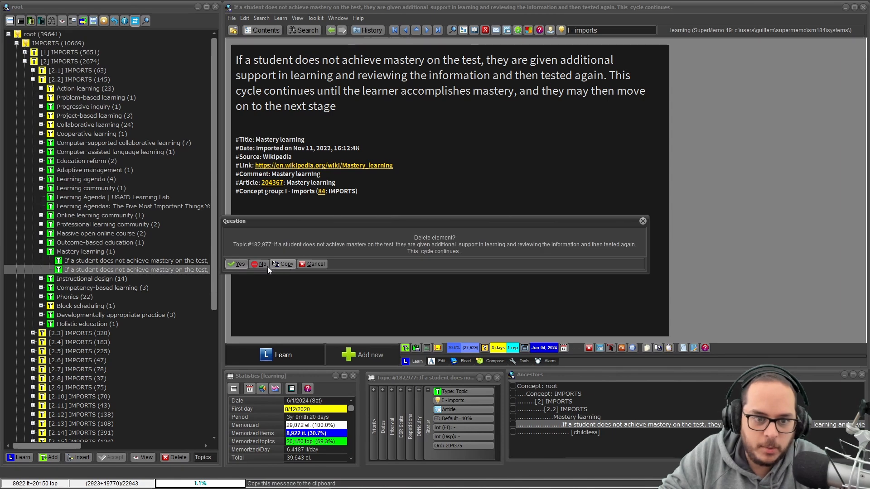
{"action": "left_click", "coordinate": [243, 265]}
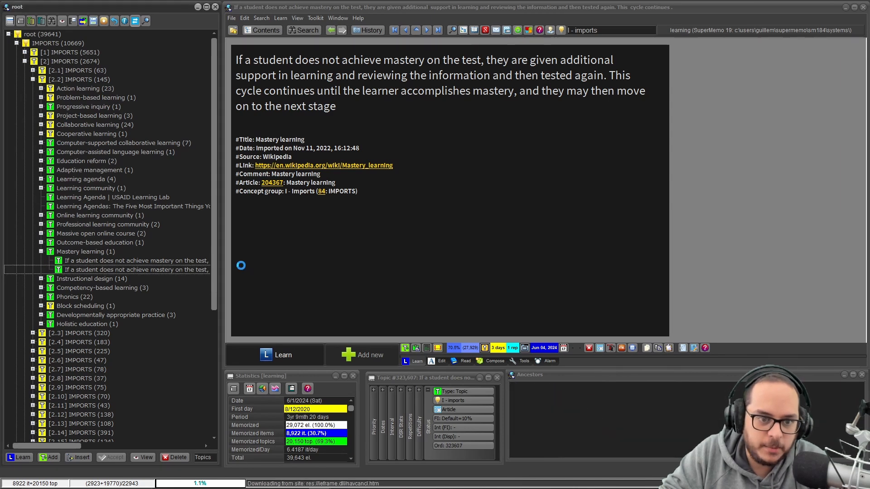
Open the Mastery learning article and examine the import date and time in the reference block at its end.
{"action": "left_click", "coordinate": [96, 250]}
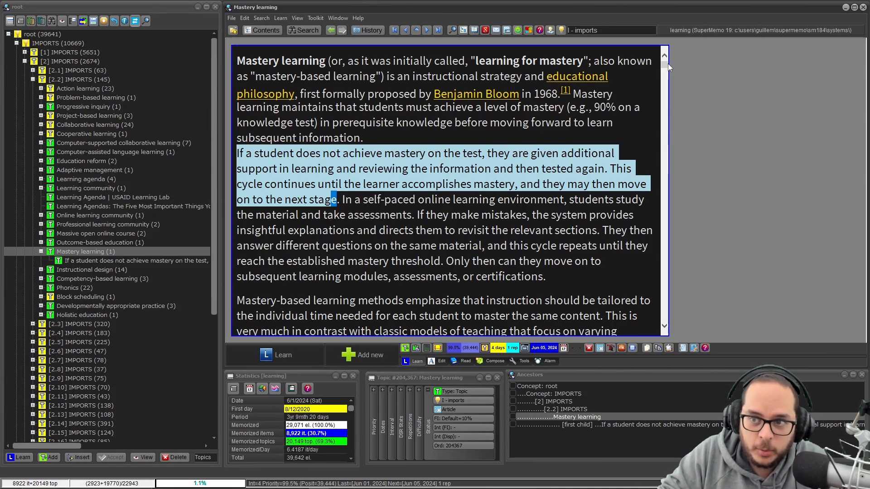
{"action": "left_click_drag", "start_coordinate": [668, 63], "coordinate": [665, 323]}
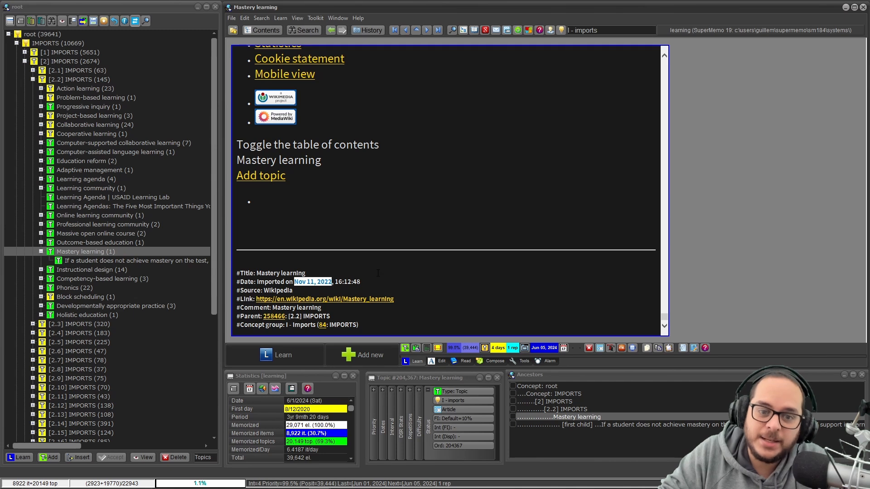
{"action": "left_click_drag", "start_coordinate": [294, 282], "coordinate": [359, 282]}
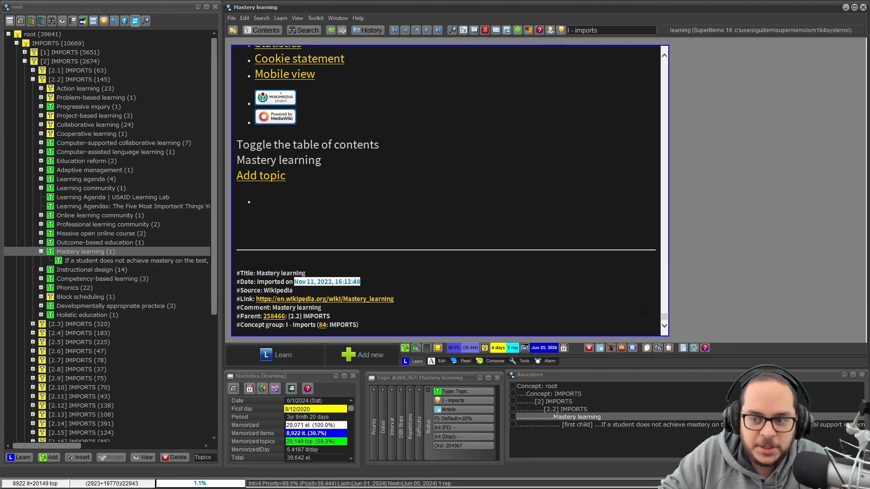
{"action": "left_click_drag", "start_coordinate": [665, 316], "coordinate": [688, 41]}
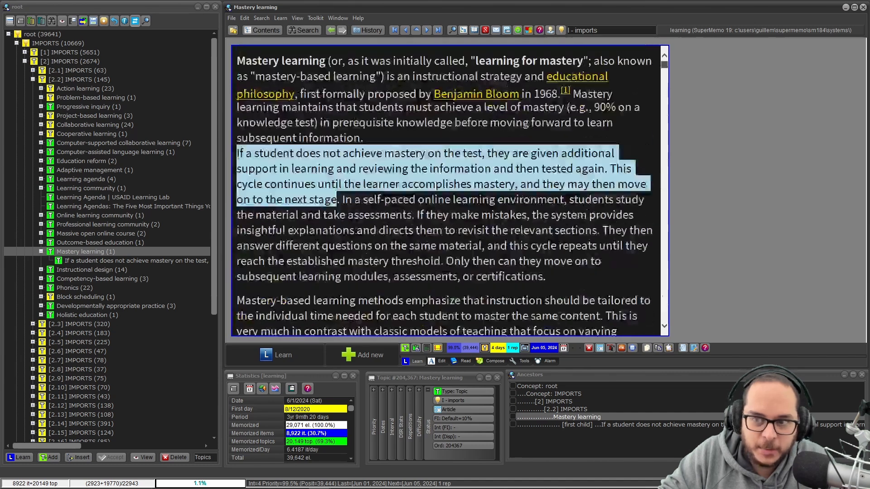